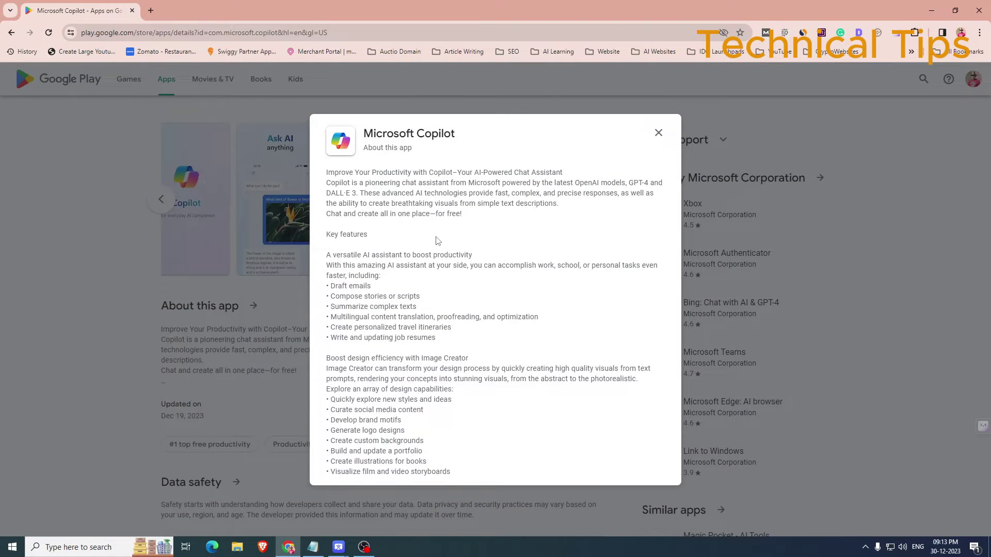
Close Copilot's About this app description, look over the Play listing, and minimise Chrome.
left_click(659, 133)
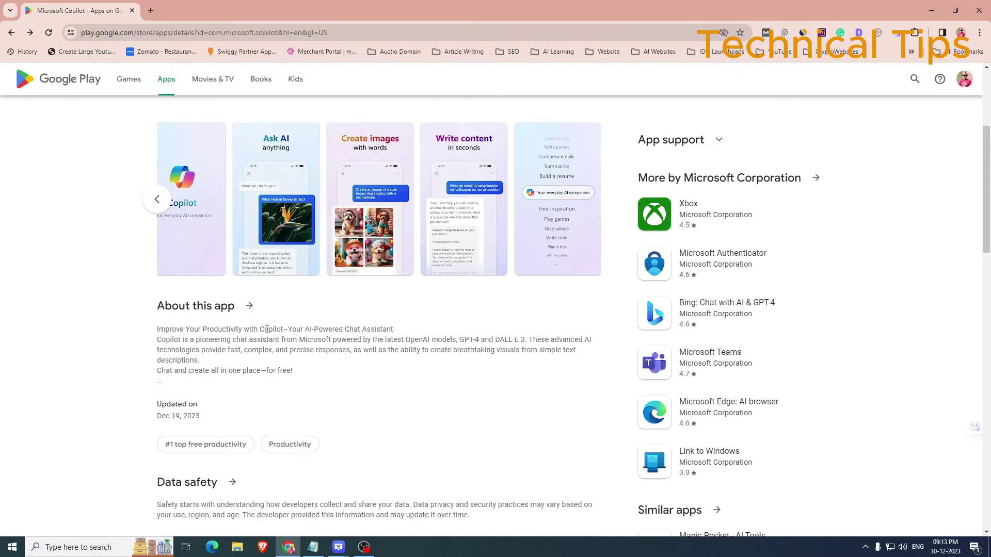
scroll(266, 329, "up", 3)
scroll(268, 328, "up", 1)
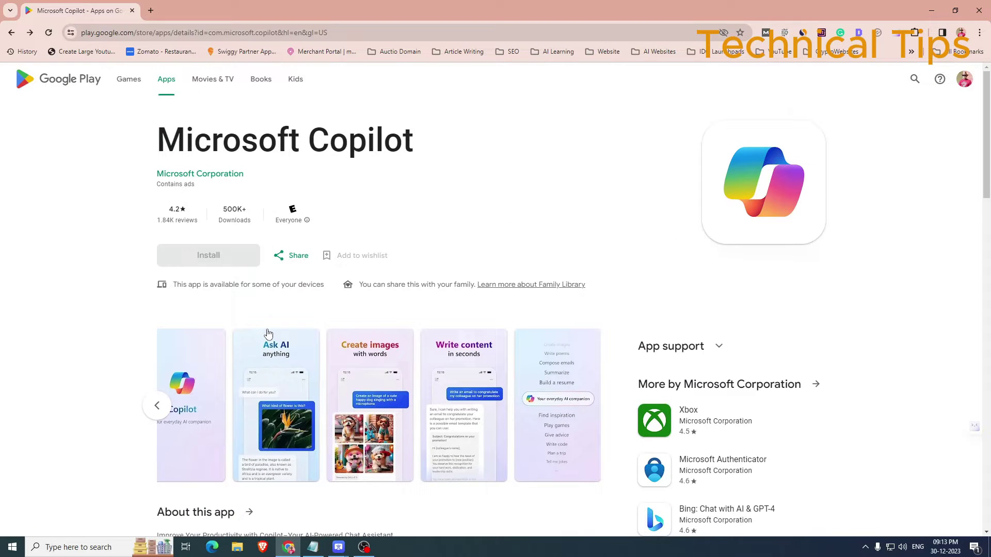
scroll(268, 333, "down", 3)
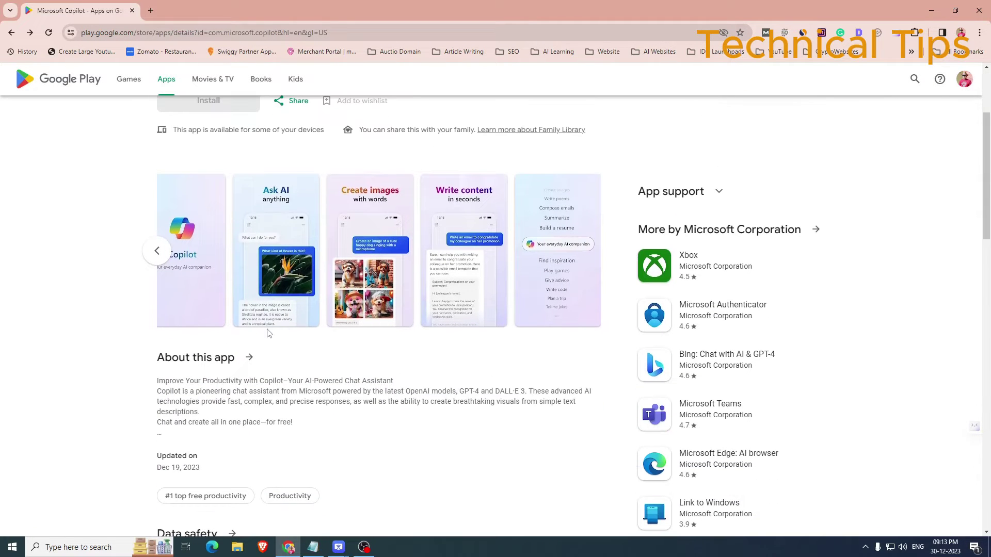
scroll(261, 325, "down", 1)
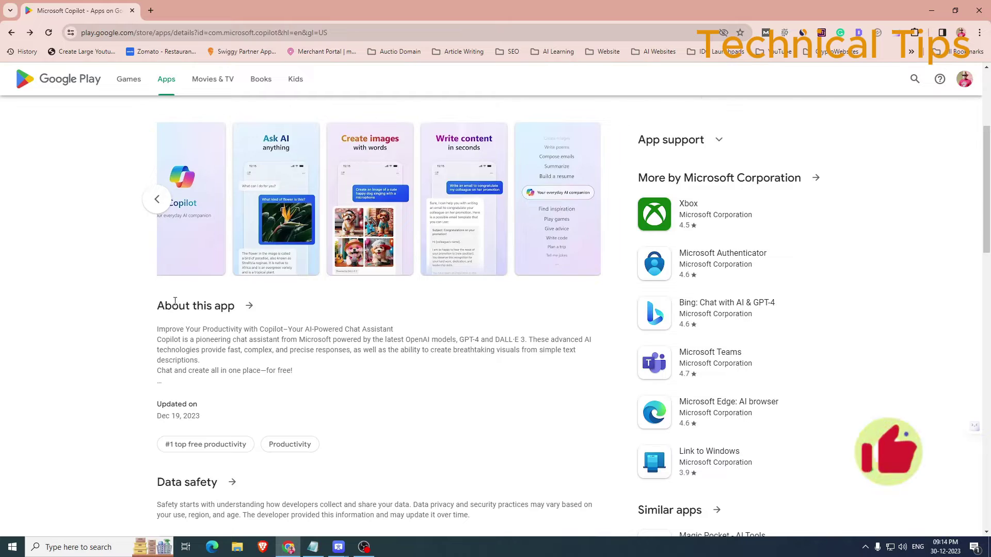
scroll(189, 277, "up", 2)
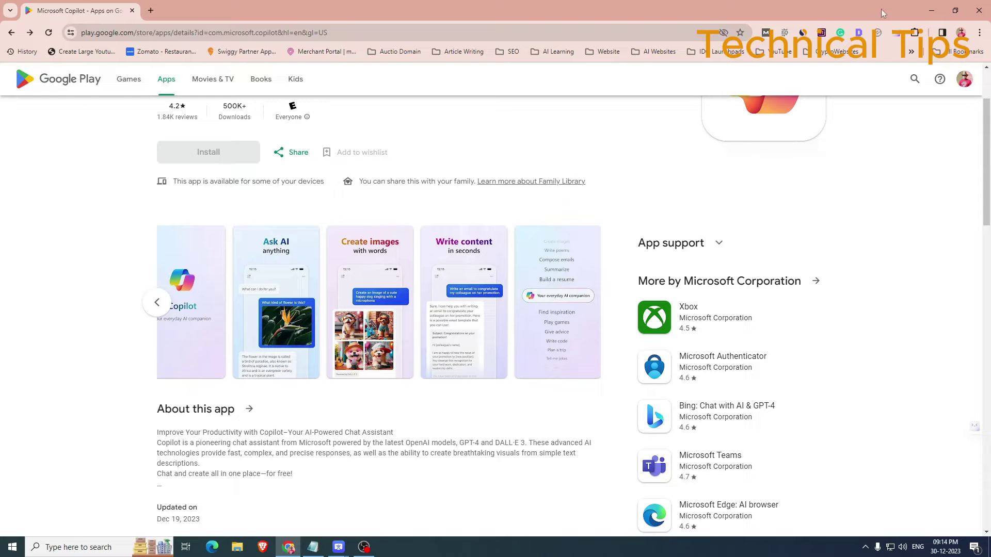
left_click(931, 10)
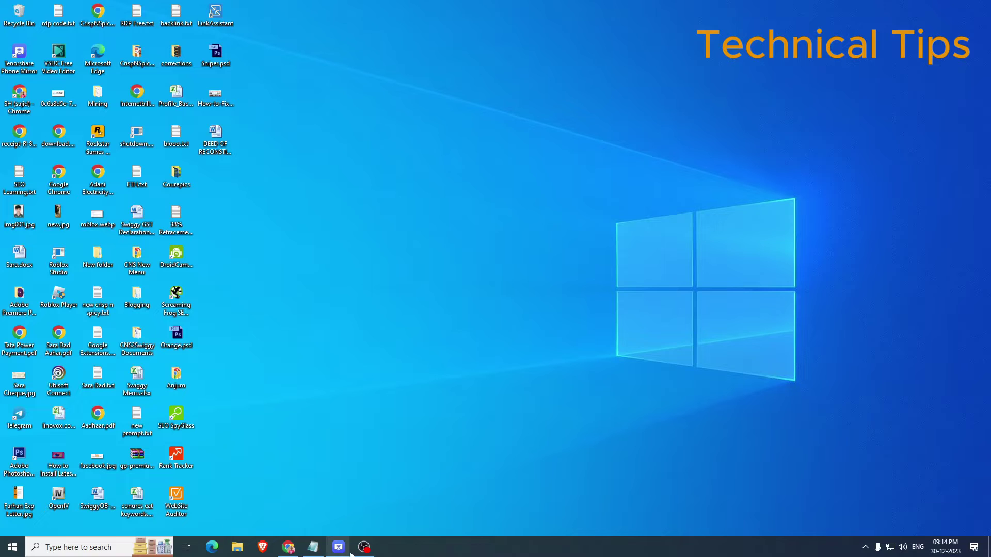
Launch the phone's Play Store through Phone Mirror and search for 'copilot'.
mouse_move(344, 551)
left_click(392, 501)
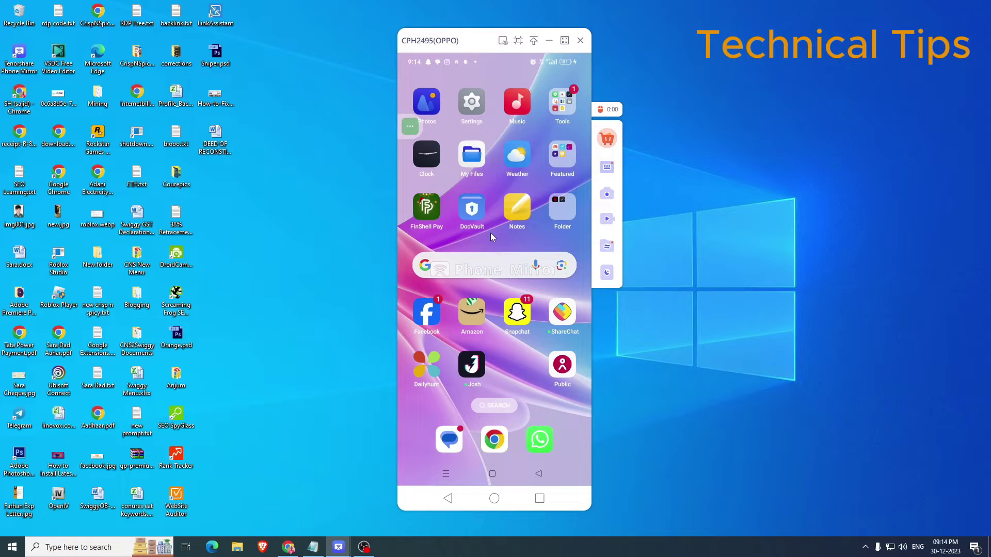
scroll(491, 234, "down", 2)
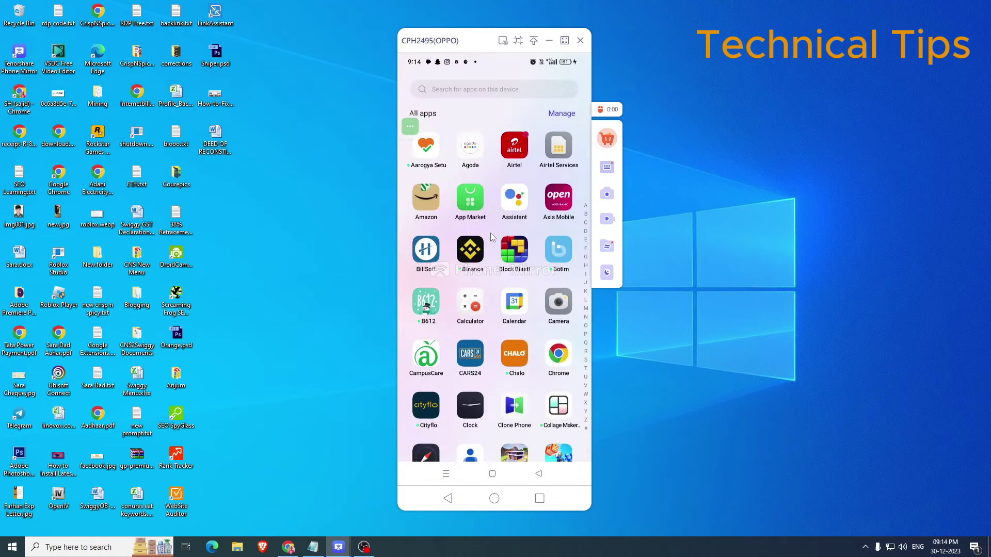
type("pla")
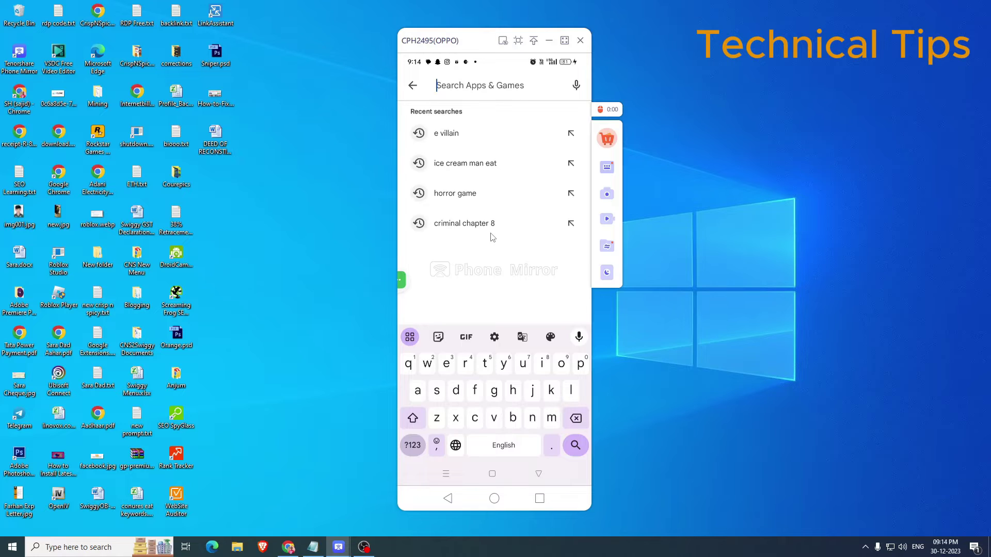
type("copilot")
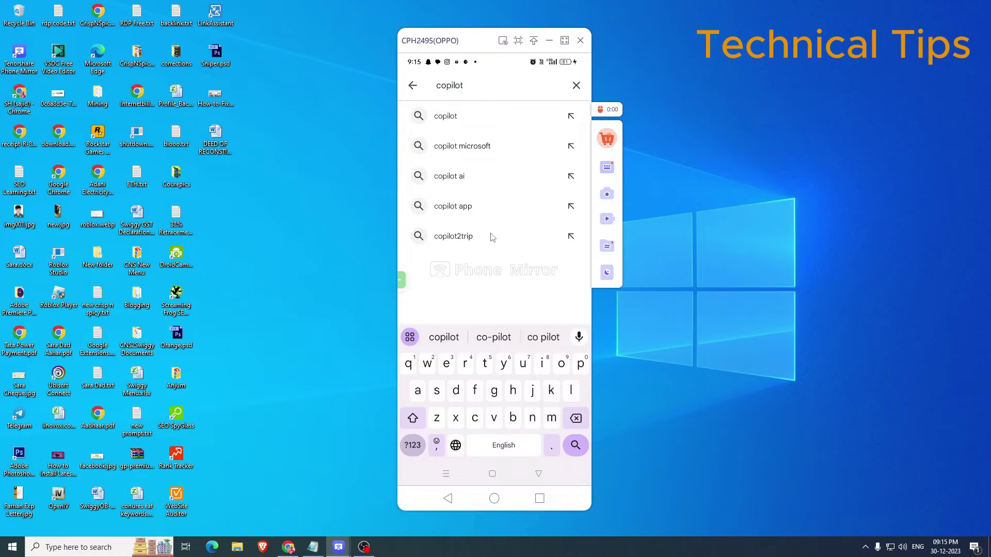
key("Return")
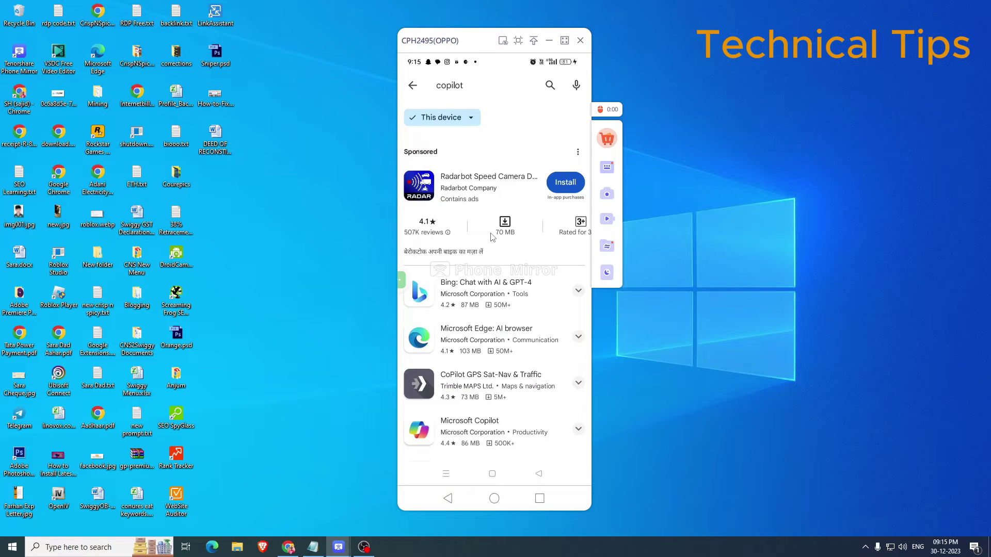
Widen the Phone Mirror window while Microsoft Copilot installs and passes the security test.
scroll(493, 238, "down", 3)
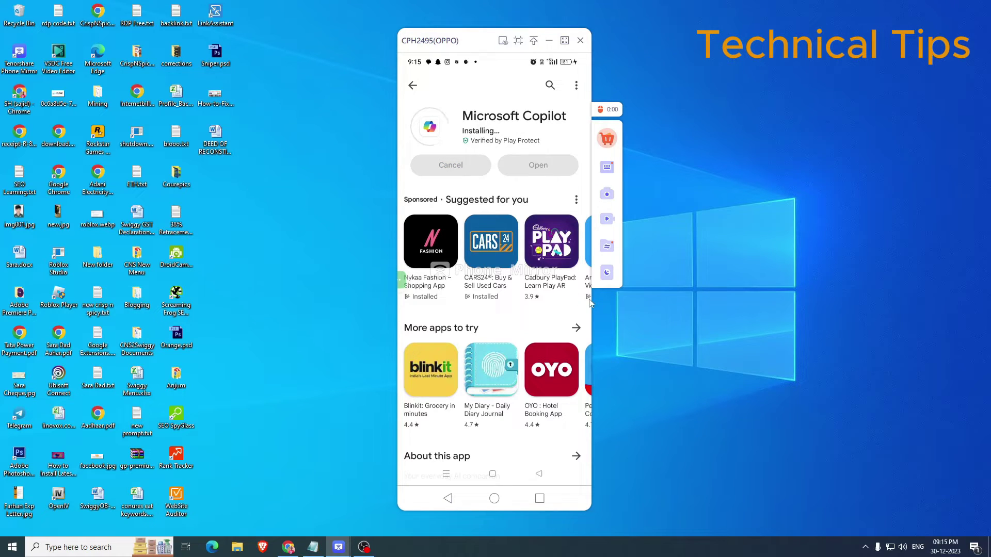
left_click_drag(592, 298, 681, 301)
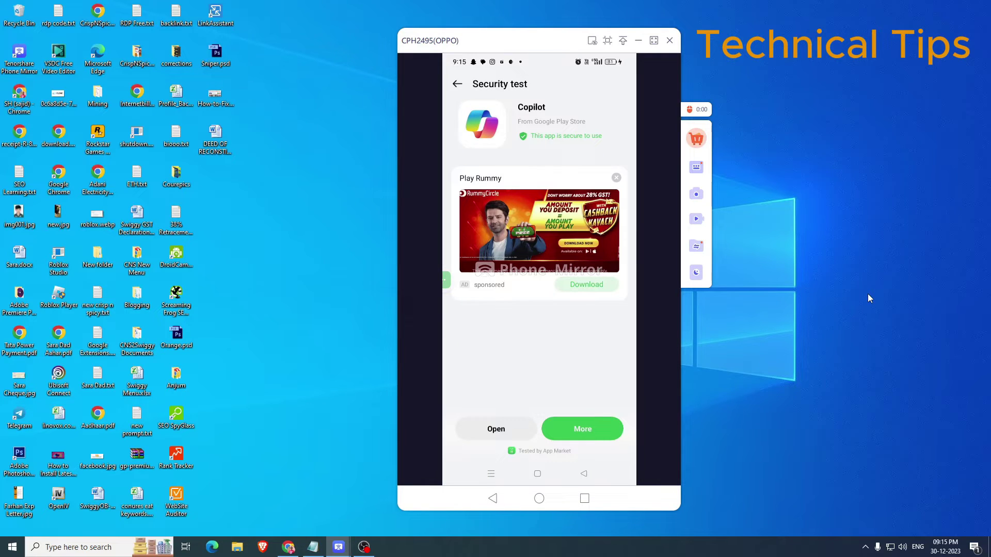
Open the installed Copilot app and accept its terms on the welcome screen.
left_click(491, 432)
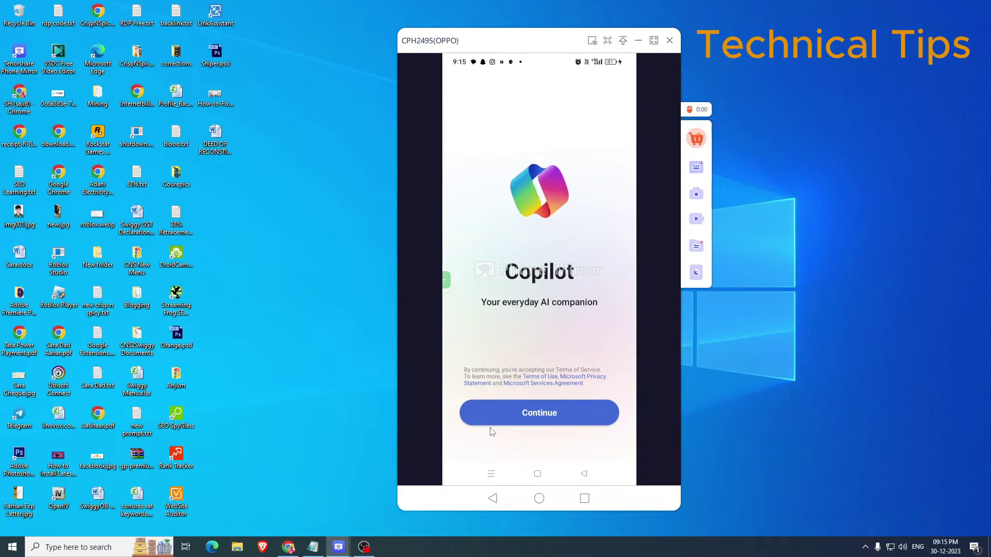
left_click(491, 425)
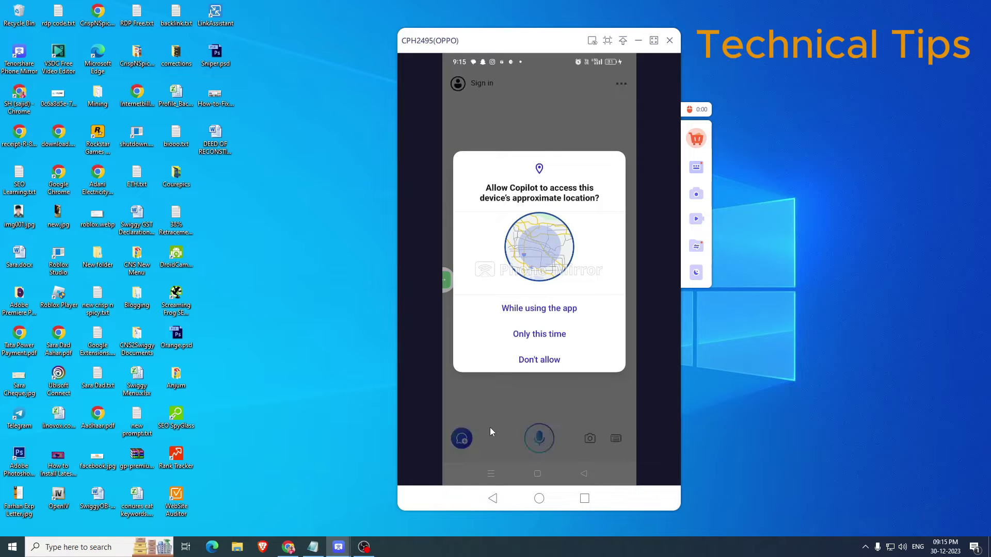
Answer the location permission prompt and sign in with the Microsoft account e-mail.
left_click(549, 320)
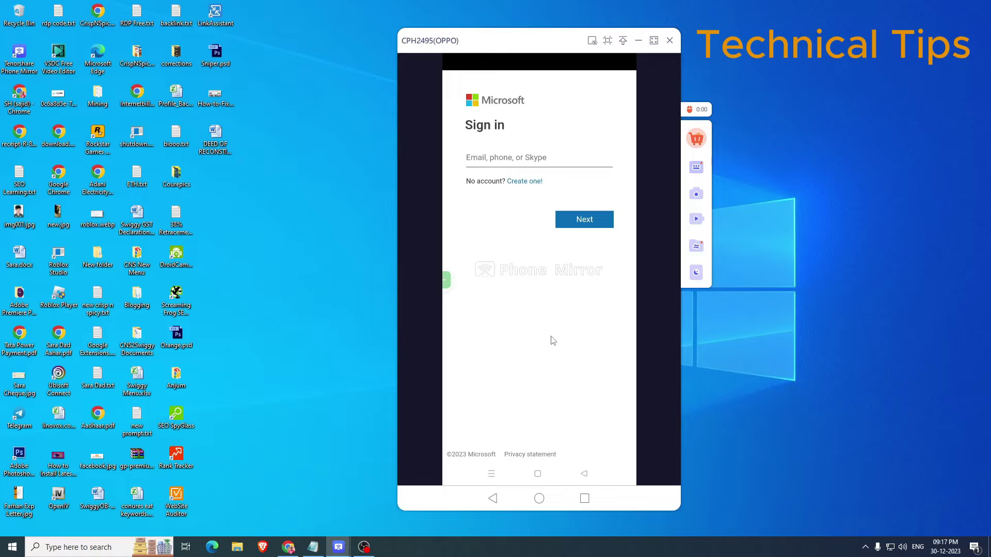
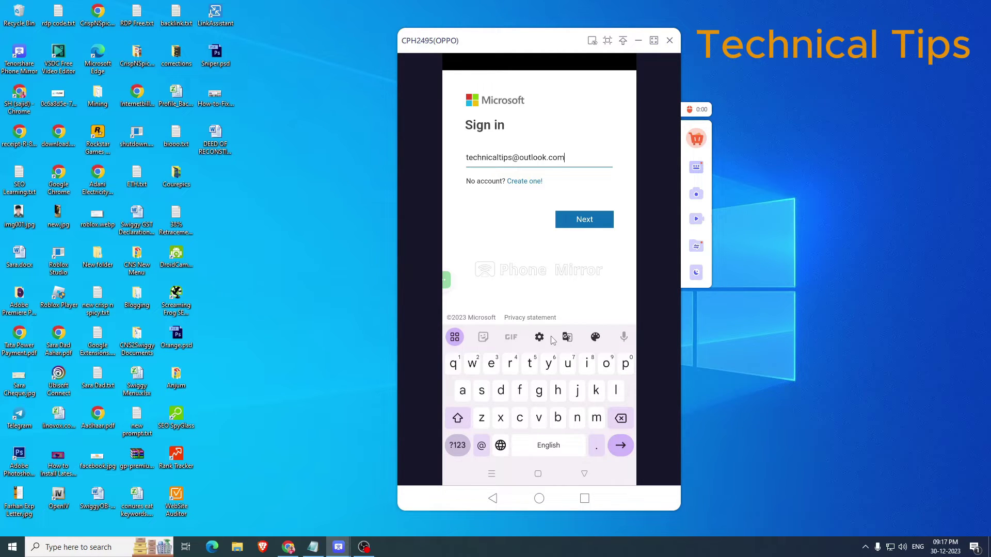
key("Return")
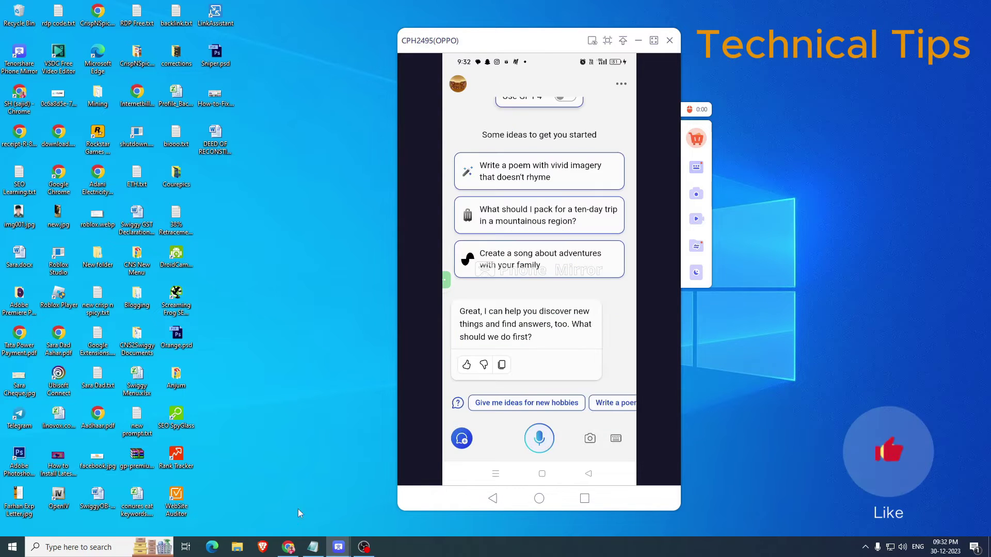
Enlarge the 'Create images with words' screenshot on Copilot's Google Play listing, then bring Phone Mirror forward.
left_click(288, 547)
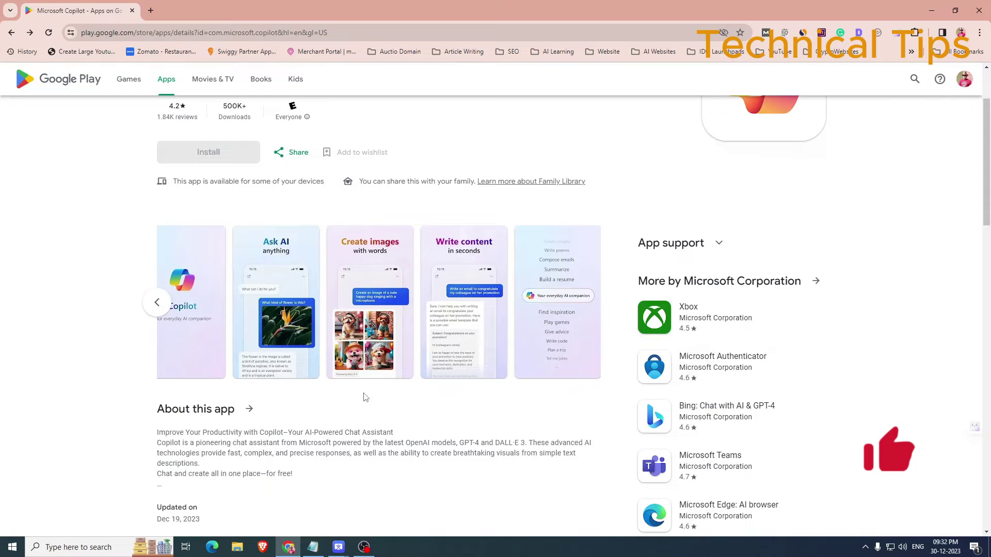
scroll(350, 400, "up", 2)
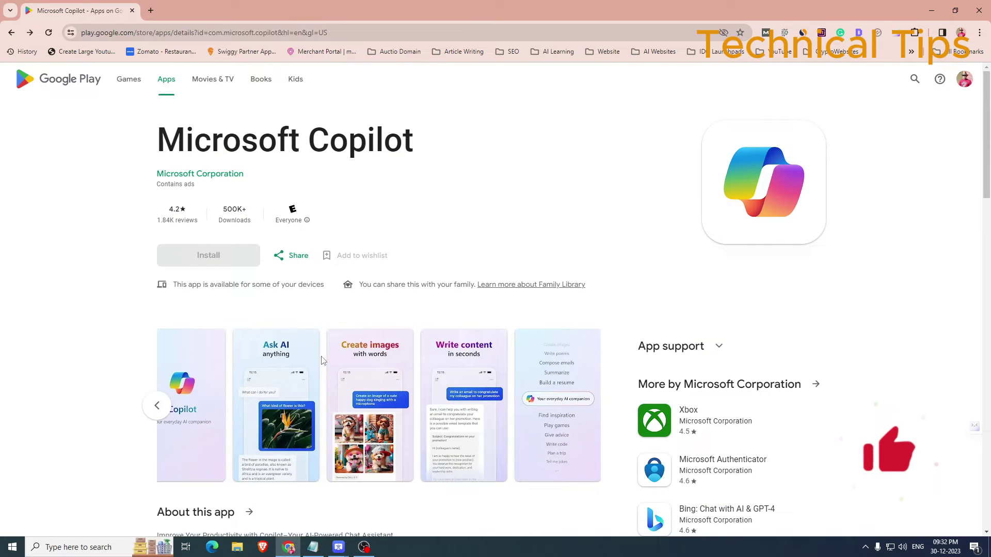
scroll(321, 359, "down", 4)
scroll(321, 360, "up", 1)
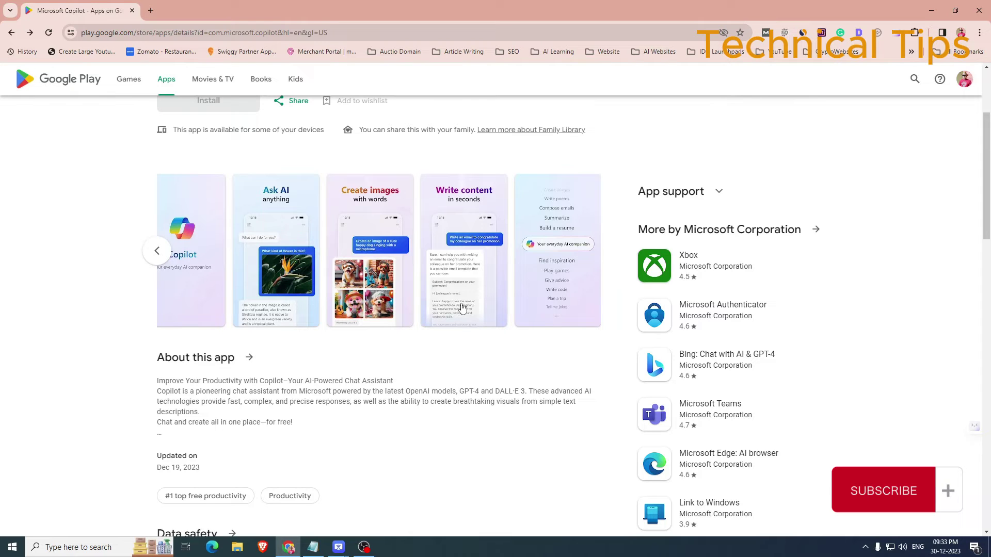
left_click(375, 257)
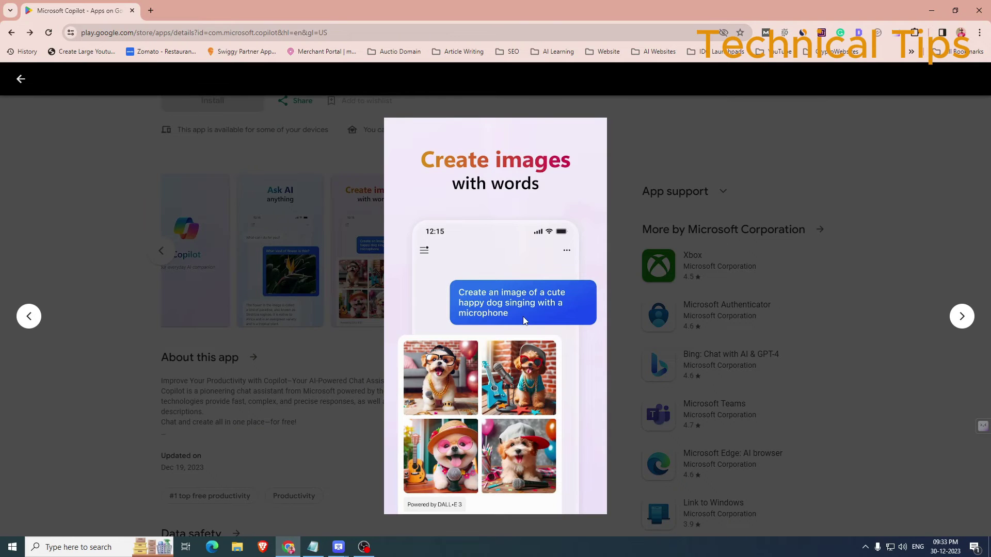
left_click(390, 509)
Move the mirror window right and switch Copilot from voice to keyboard input.
left_click_drag(524, 47, 744, 73)
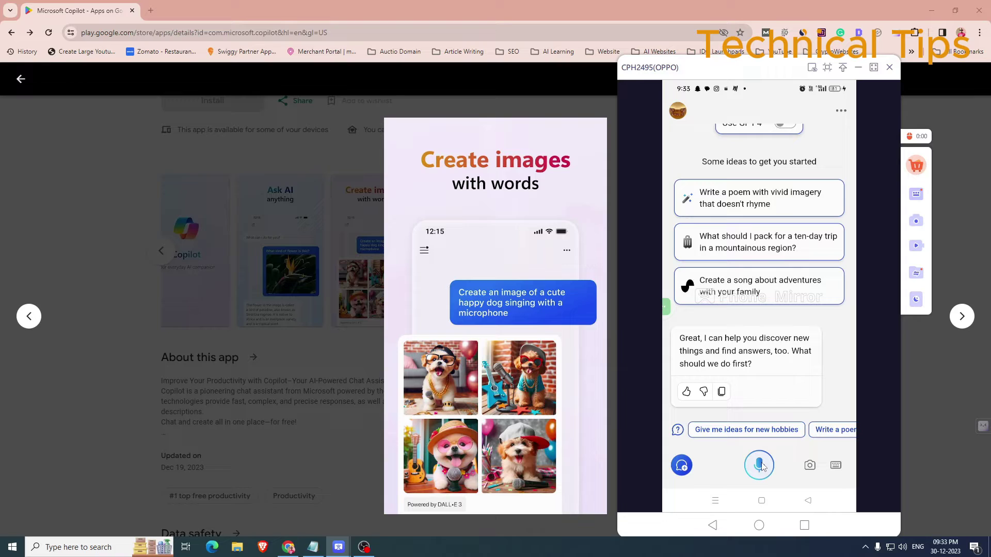
left_click(836, 466)
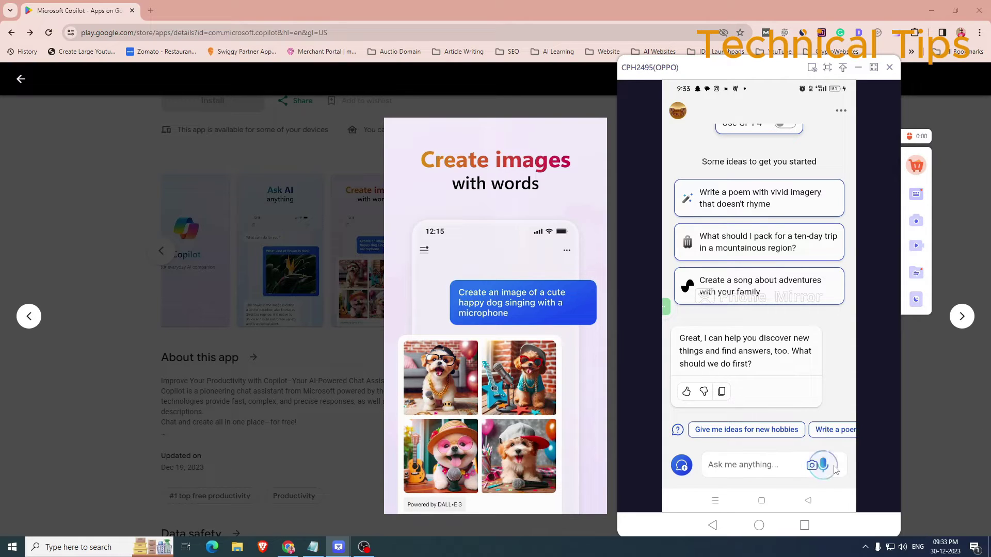
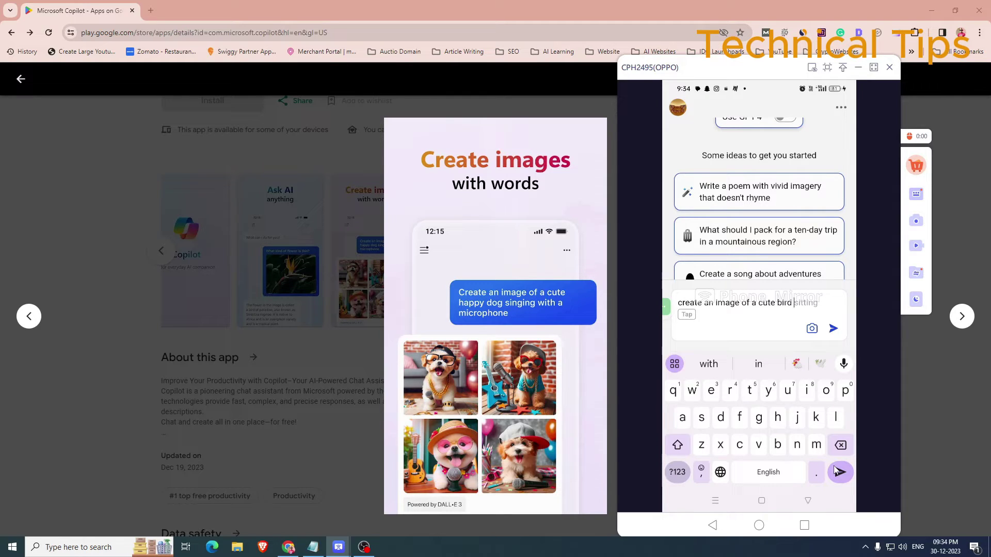
Send 'create an image of a cute bird wearing a hat' and get four bird images back.
type("wear")
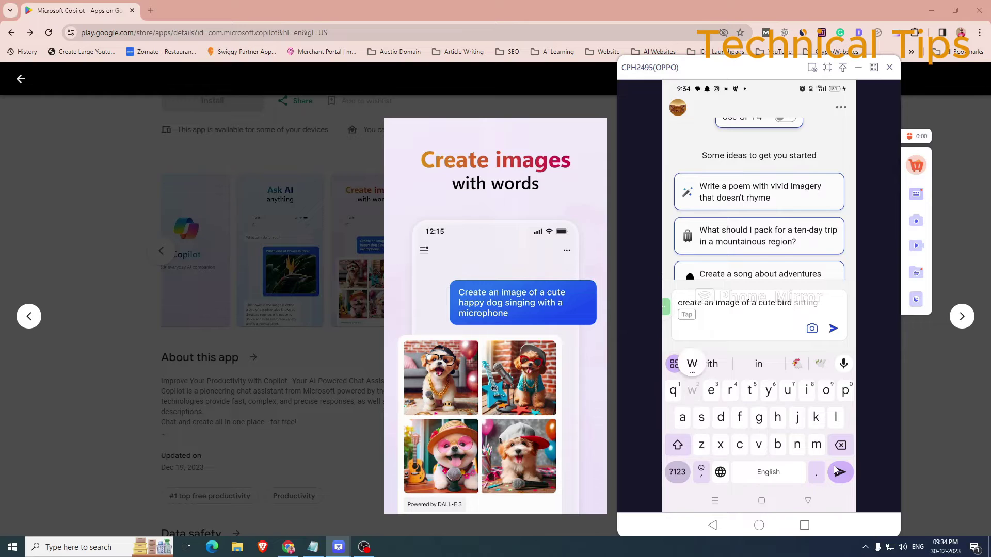
type("i")
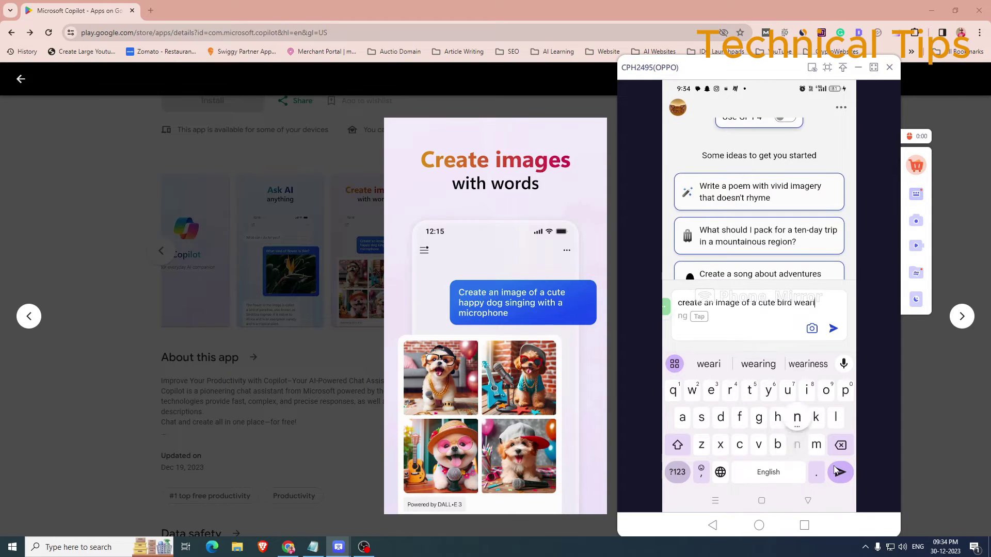
type("ng a hat")
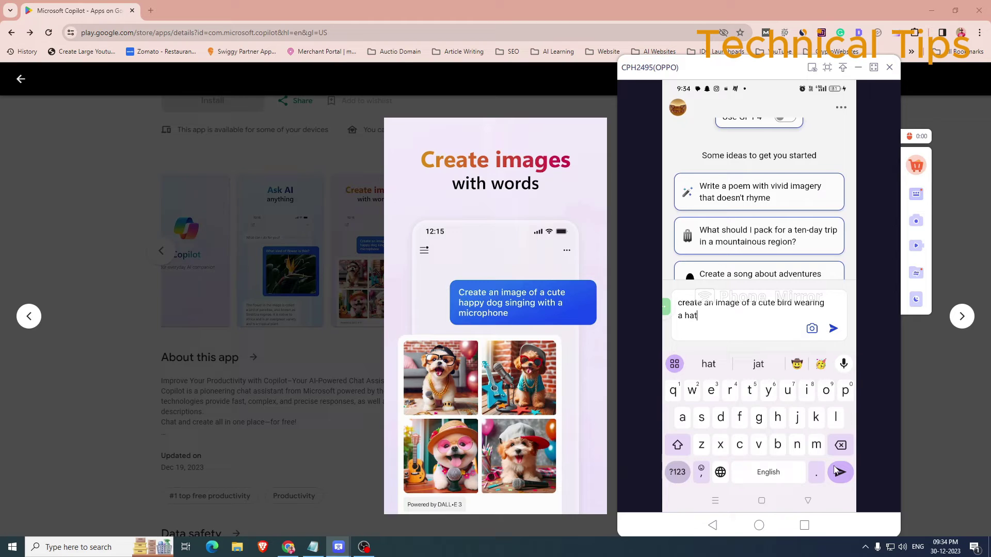
left_click(836, 471)
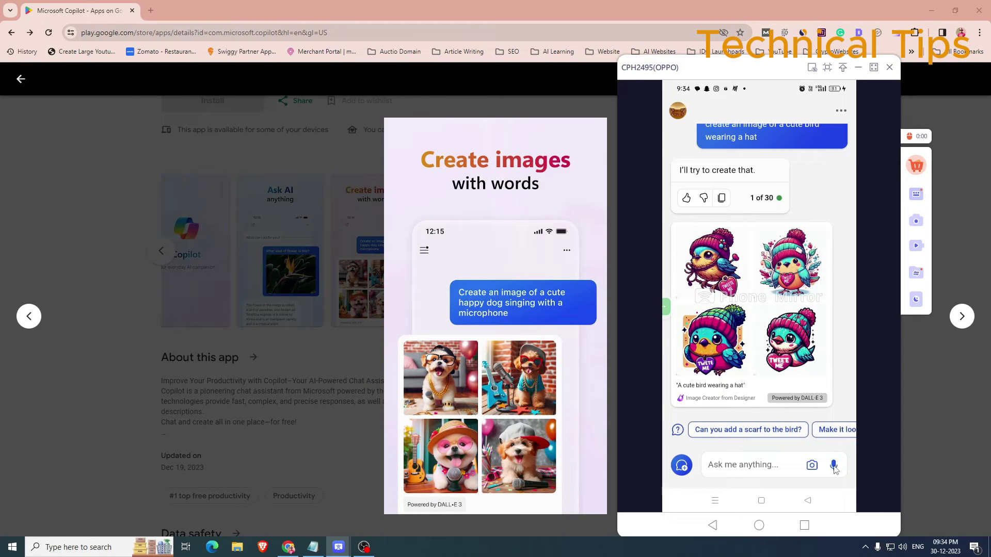
key("Left")
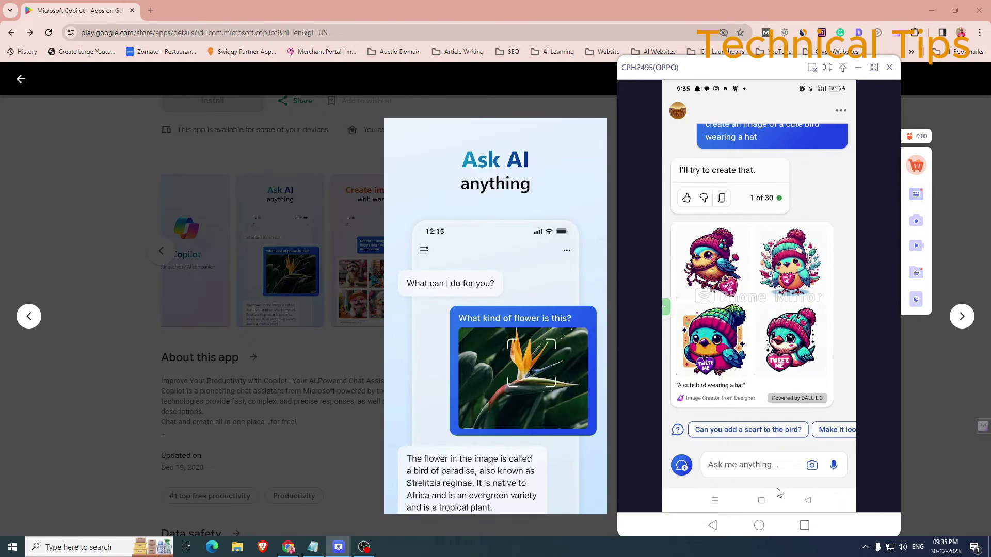
left_click(753, 465)
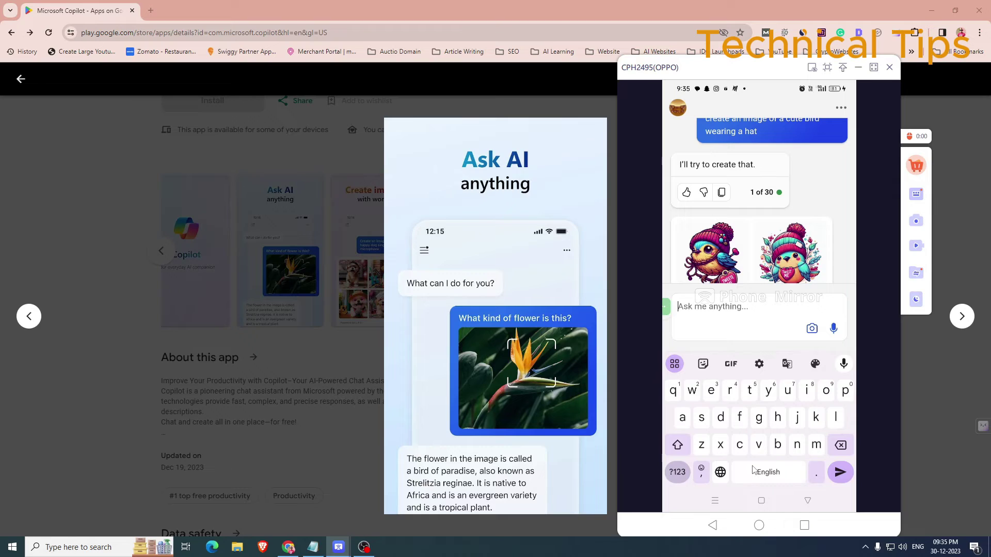
Ask Copilot "what's the latest news of the day" and send it.
type("what")
type("'s th")
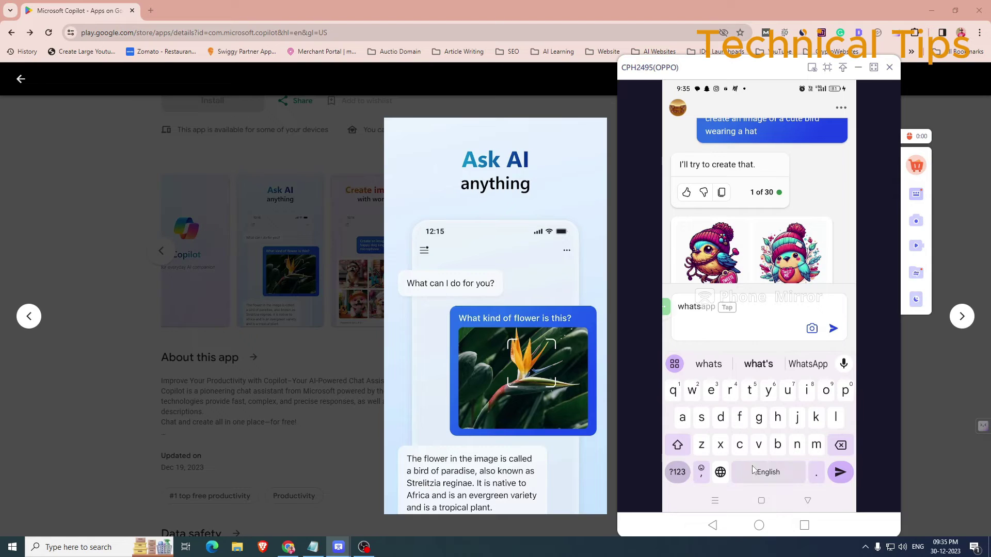
type("e la")
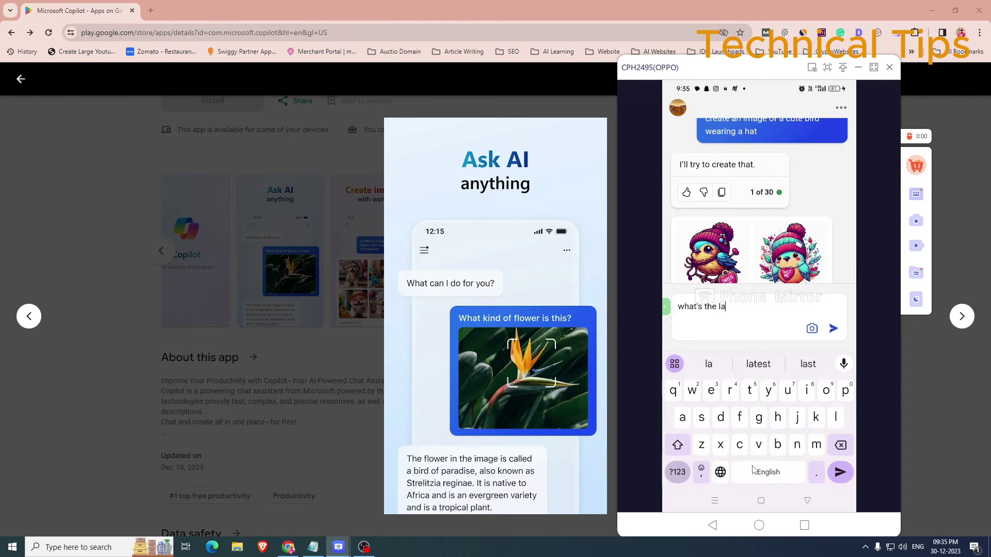
type("test")
type(" ne")
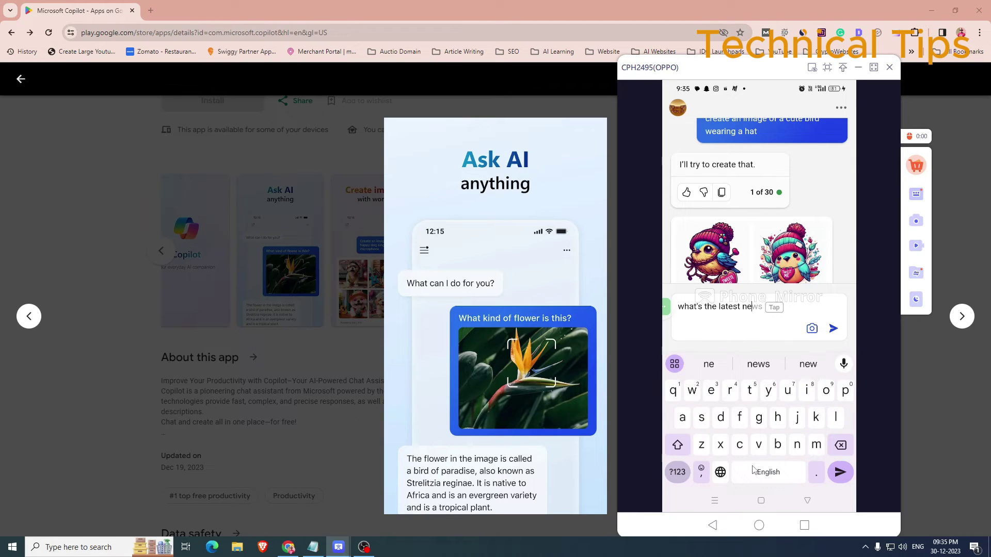
type("ws ")
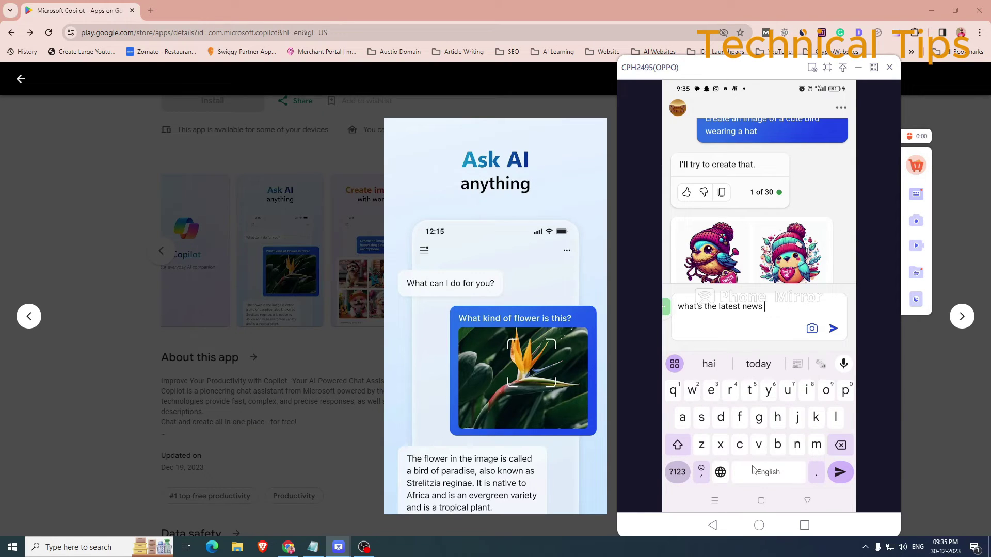
type("of the day")
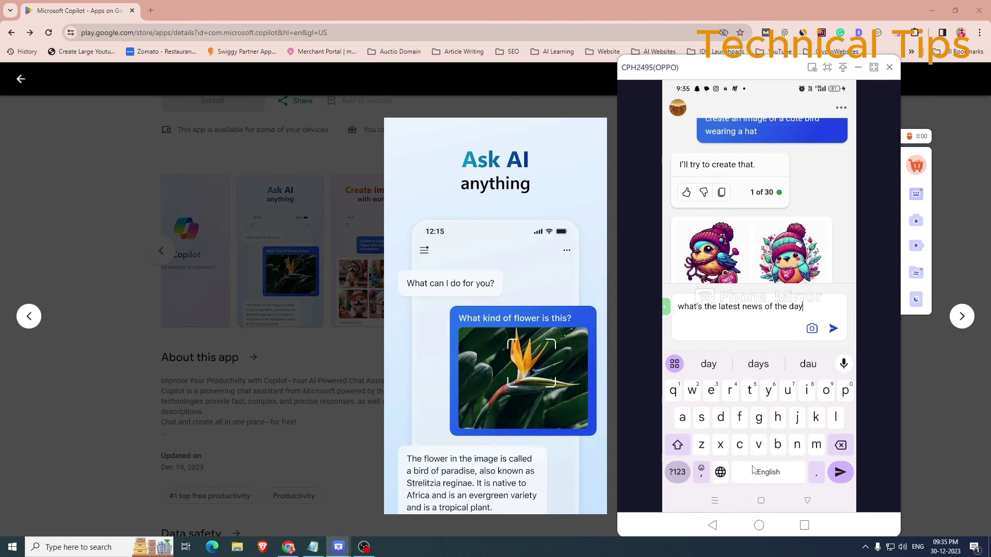
key("Return")
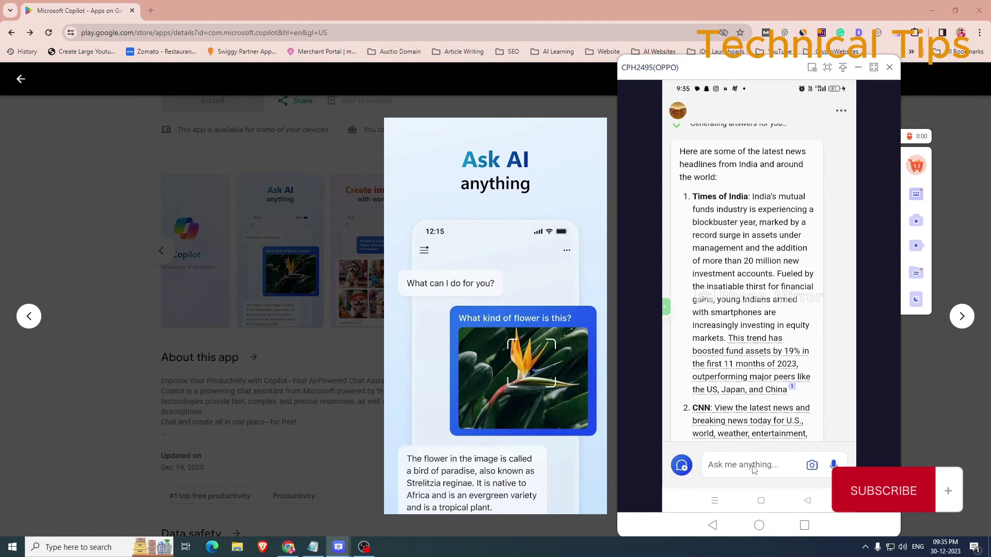
Close the enlarged screenshot on the Copilot Play listing and return to the mirrored phone chat.
left_click(383, 358)
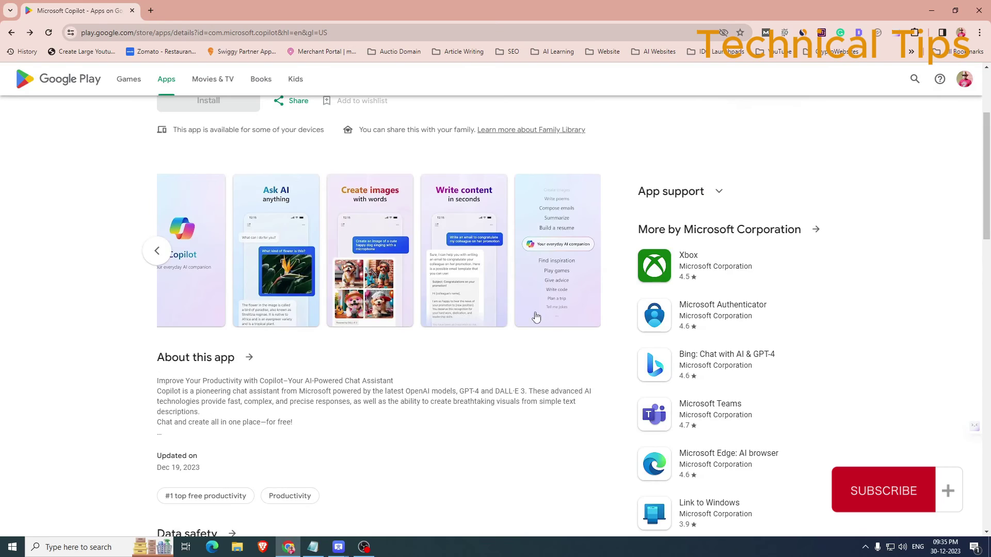
scroll(483, 288, "down", 4)
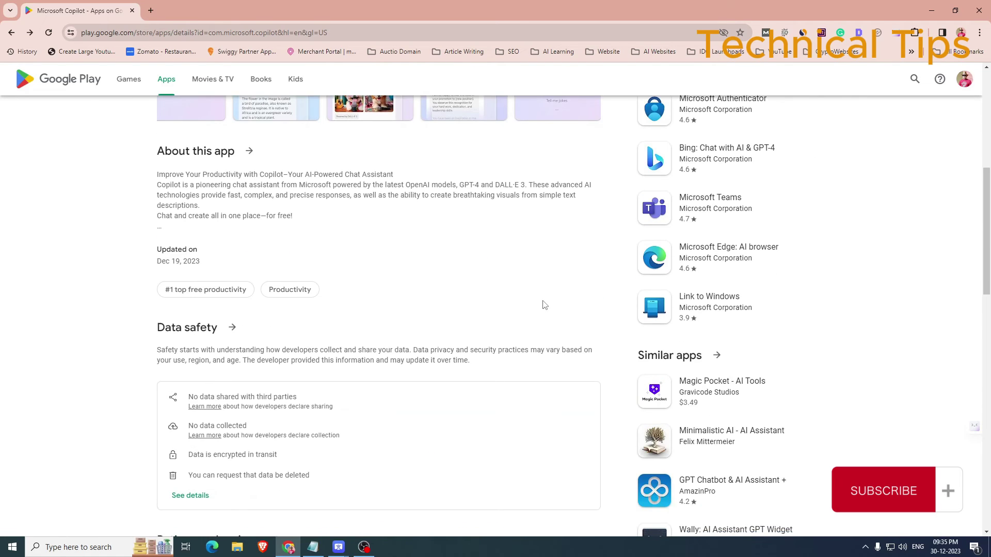
scroll(542, 305, "up", 5)
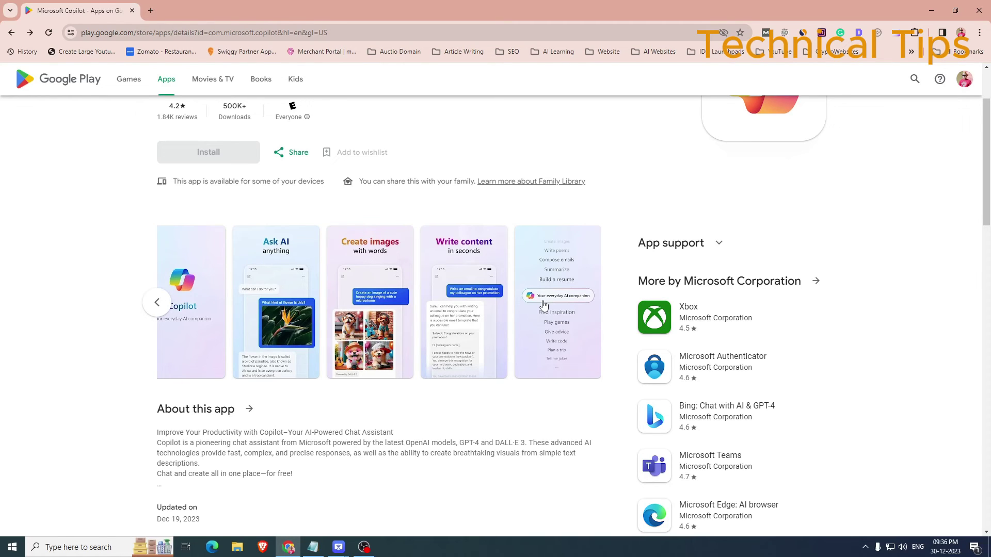
mouse_move(338, 547)
left_click(394, 503)
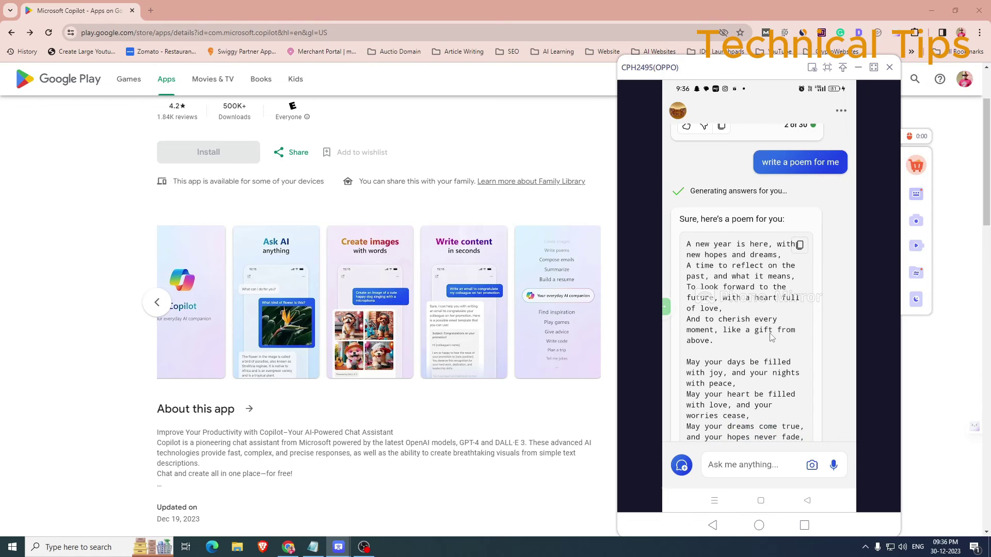
scroll(771, 337, "up", 5)
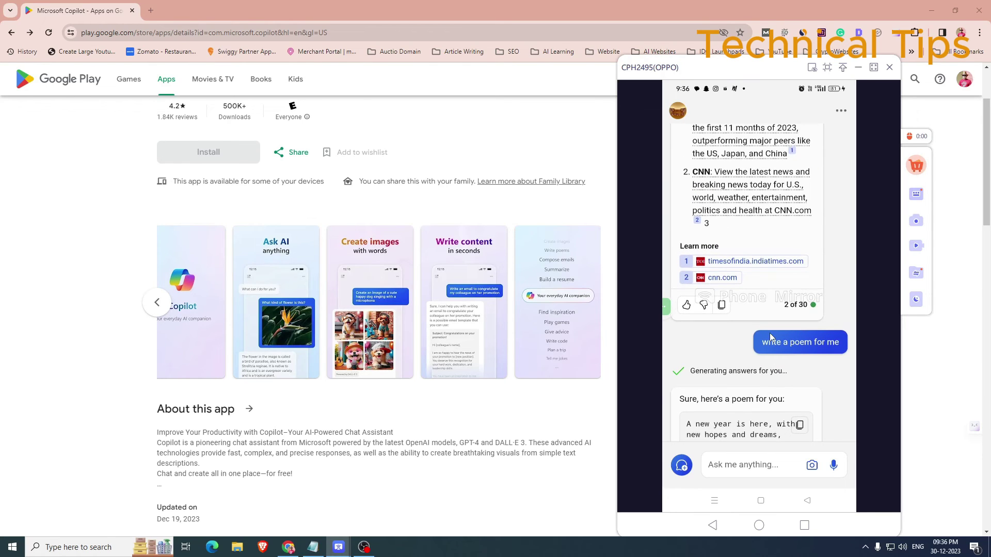
scroll(771, 336, "down", 3)
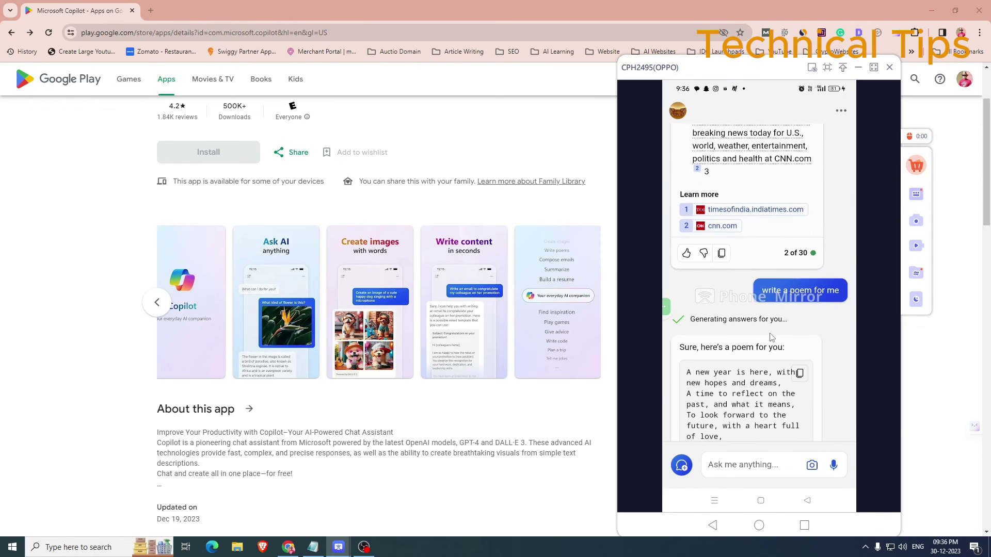
scroll(771, 337, "up", 3)
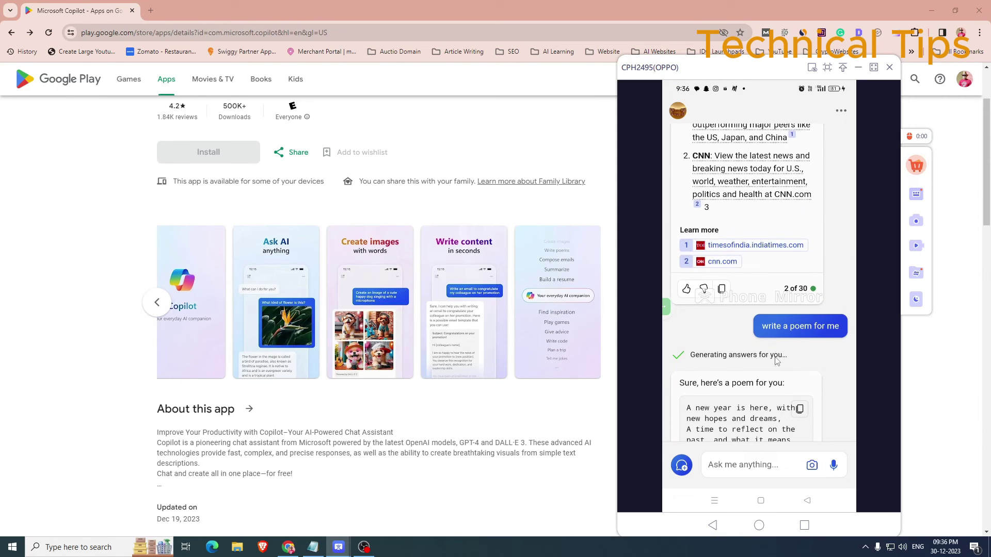
scroll(789, 400, "down", 7)
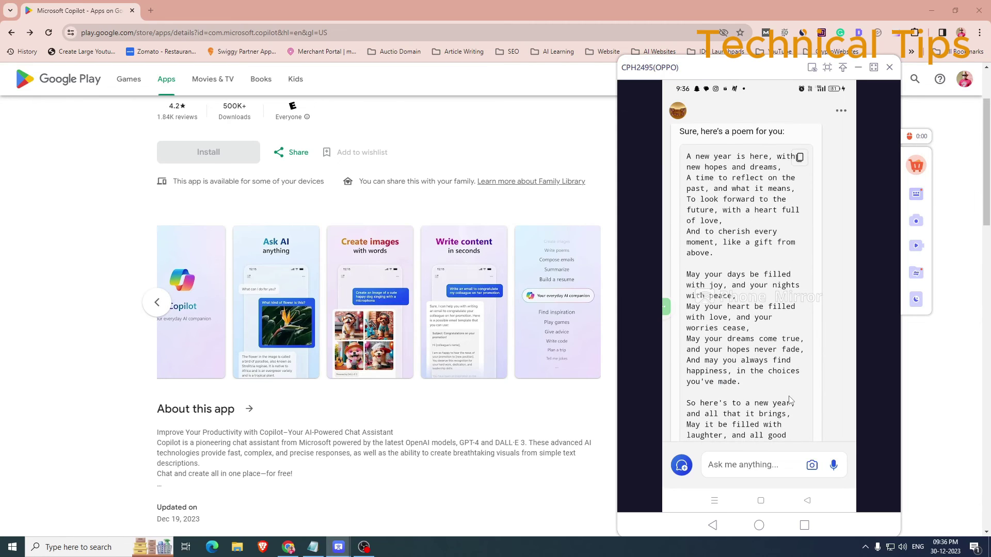
scroll(790, 400, "down", 7)
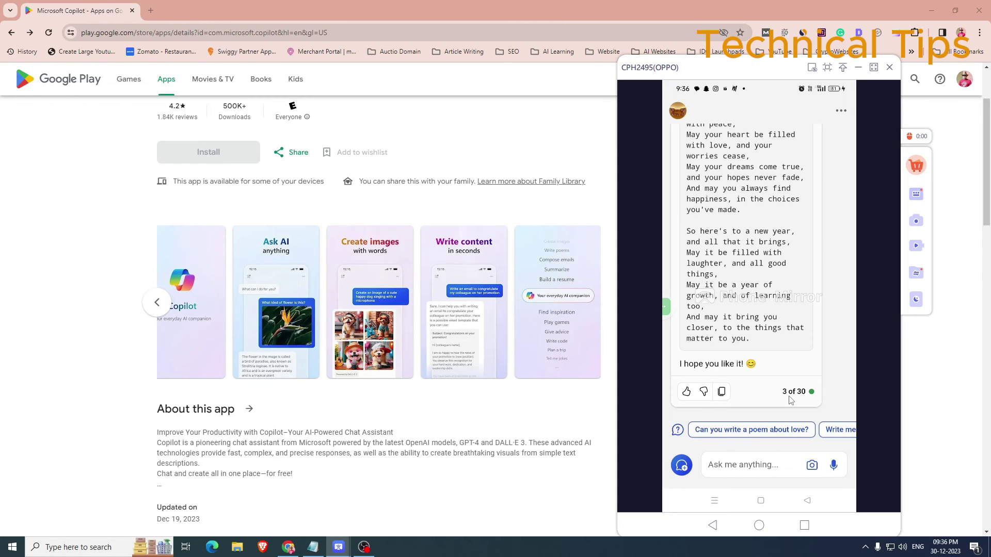
scroll(790, 400, "up", 5)
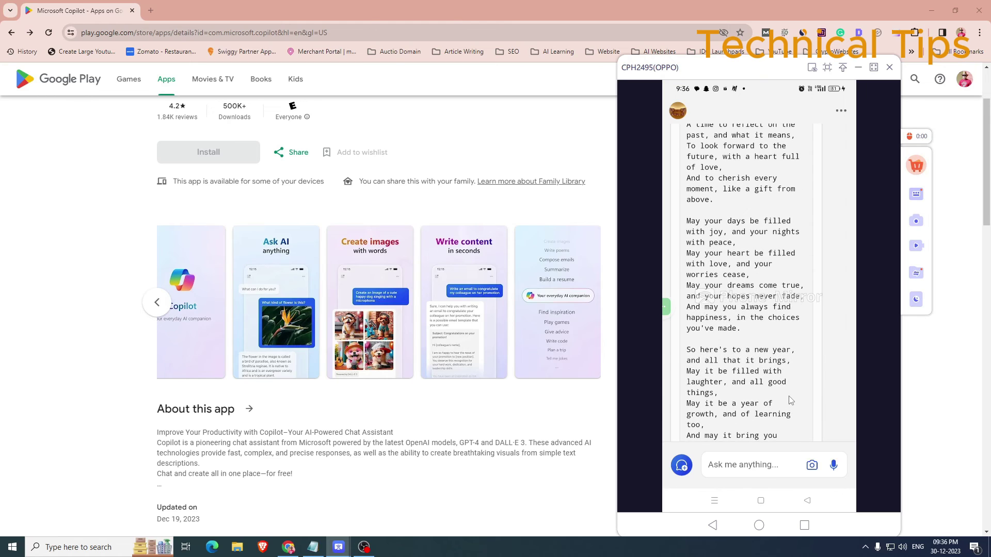
scroll(790, 400, "up", 10)
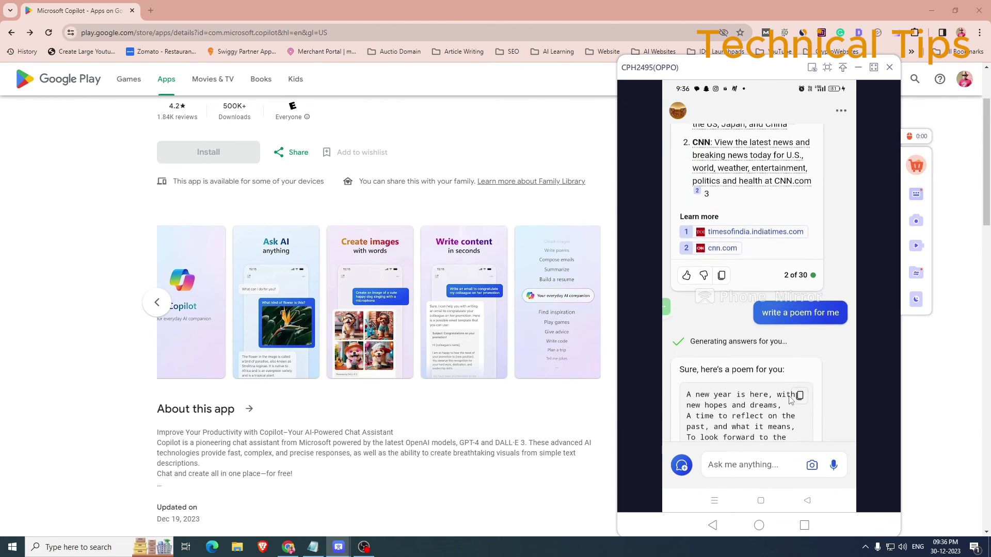
scroll(790, 400, "up", 12)
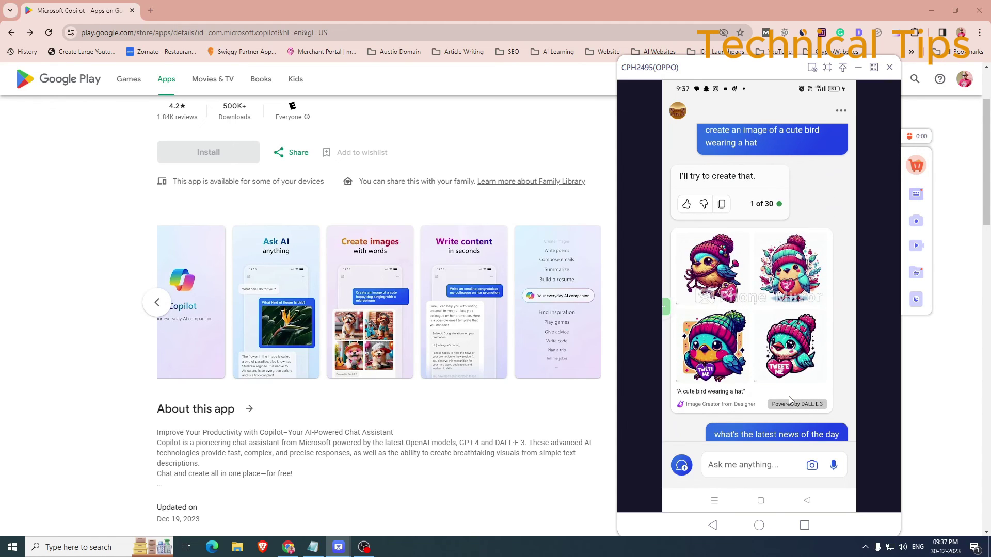
scroll(789, 400, "down", 10)
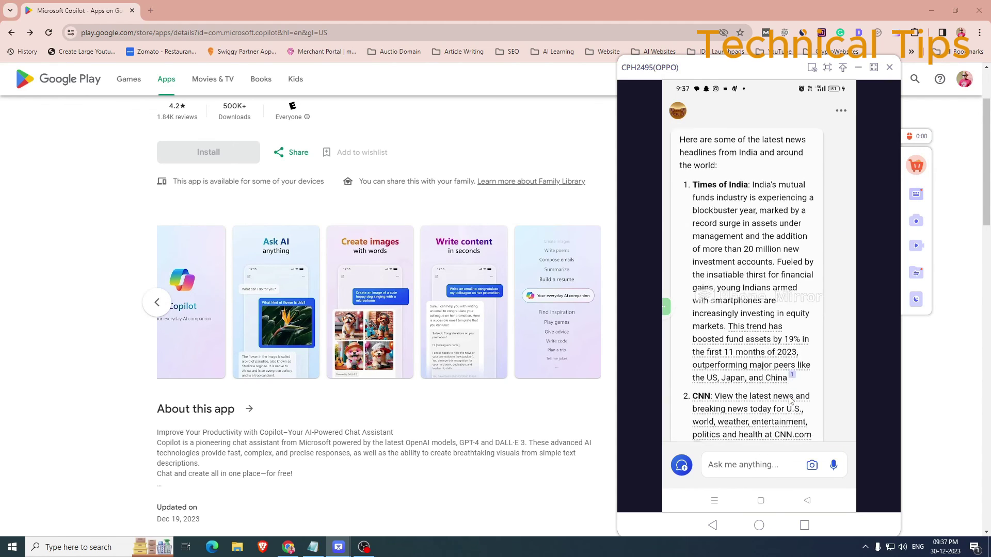
scroll(790, 400, "down", 10)
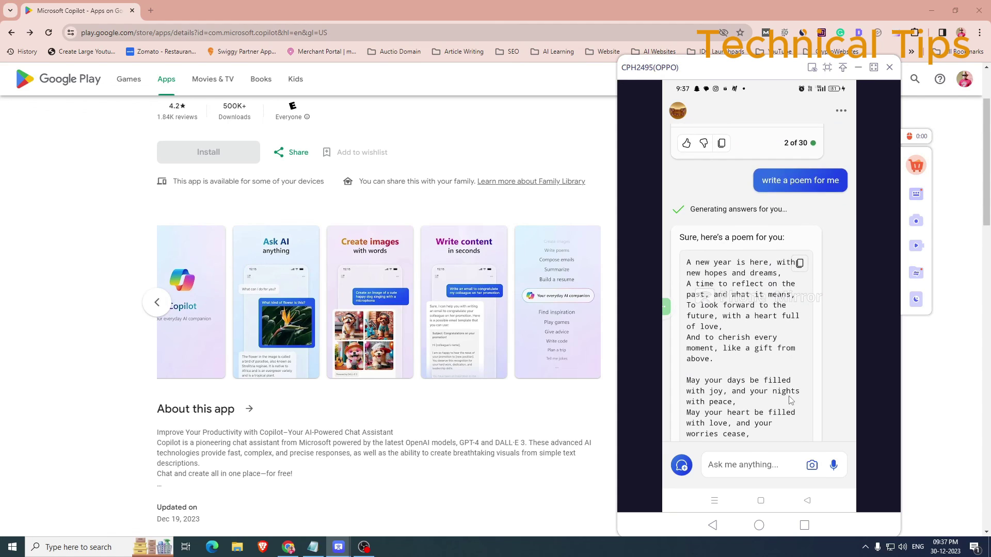
scroll(790, 400, "down", 3)
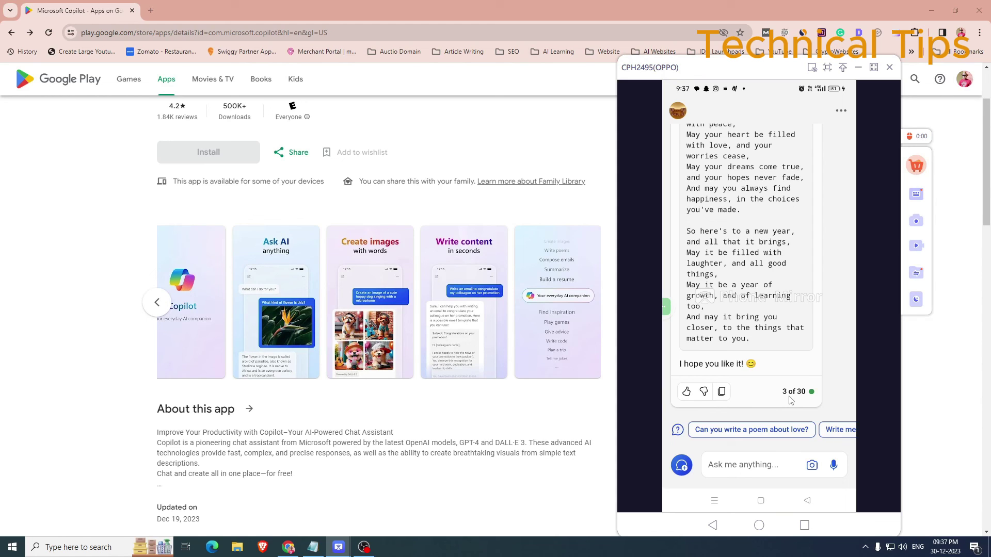
scroll(789, 400, "up", 10)
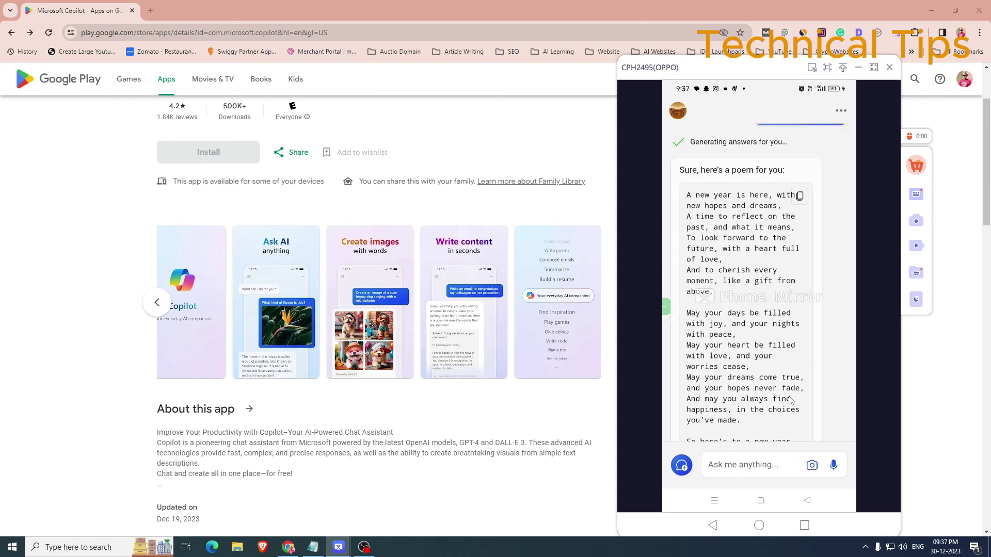
scroll(790, 400, "up", 2)
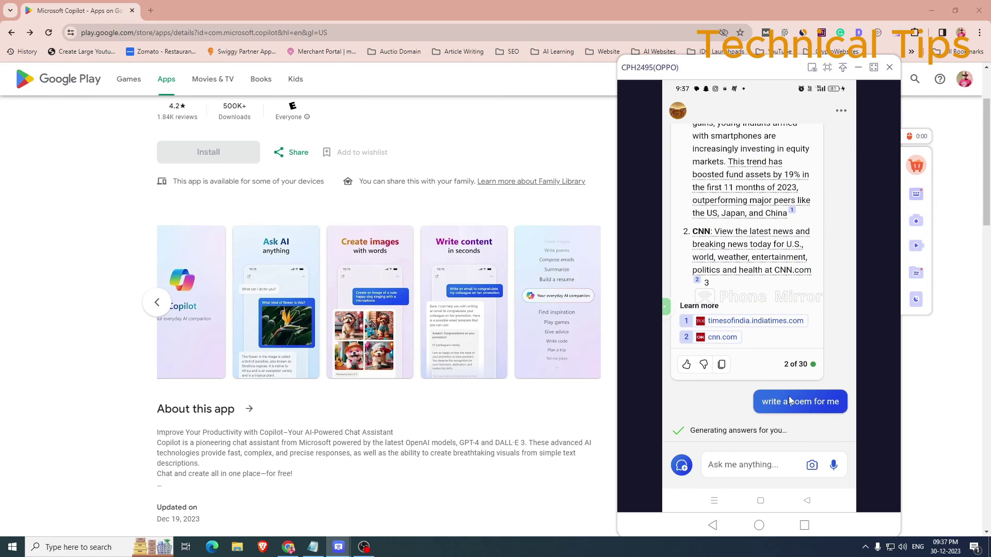
scroll(790, 400, "up", 15)
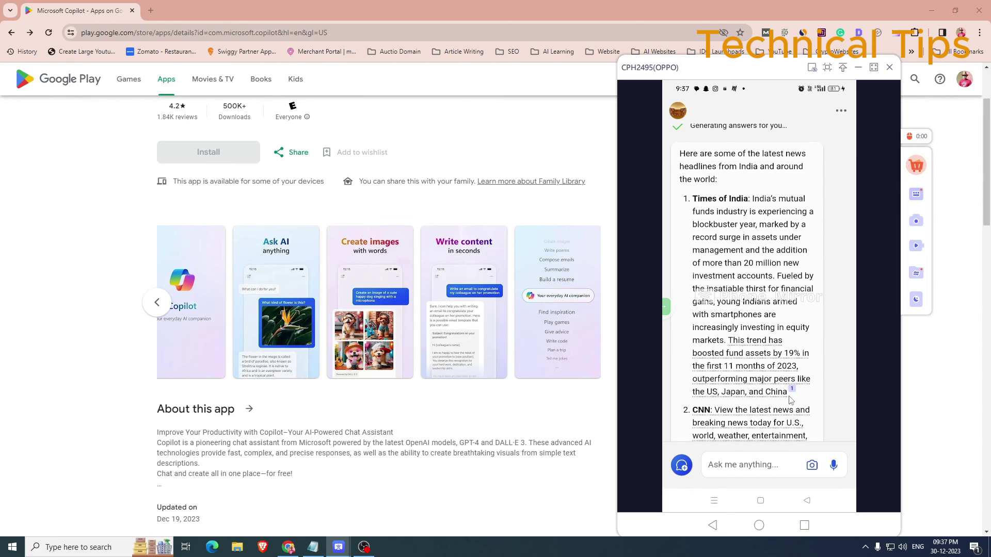
scroll(790, 400, "up", 15)
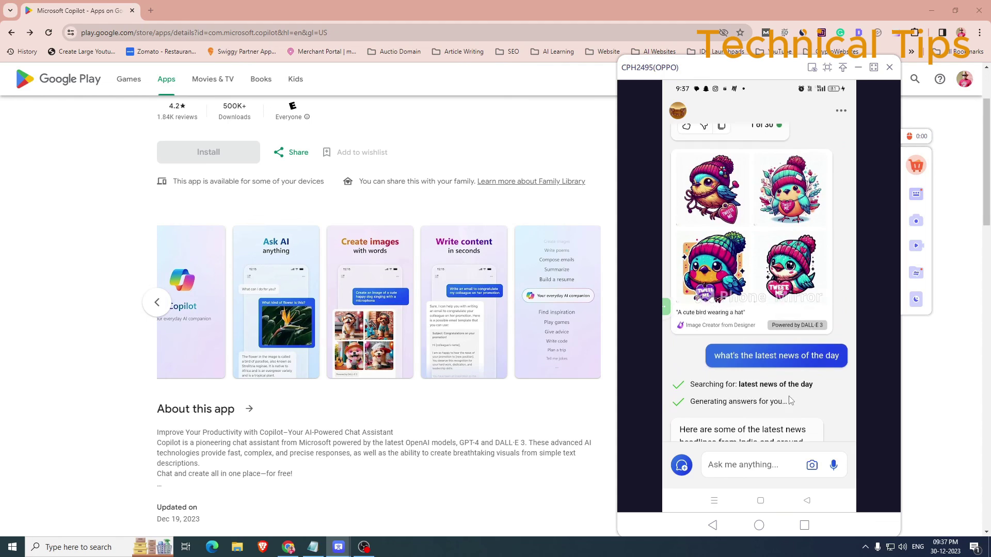
scroll(790, 400, "up", 6)
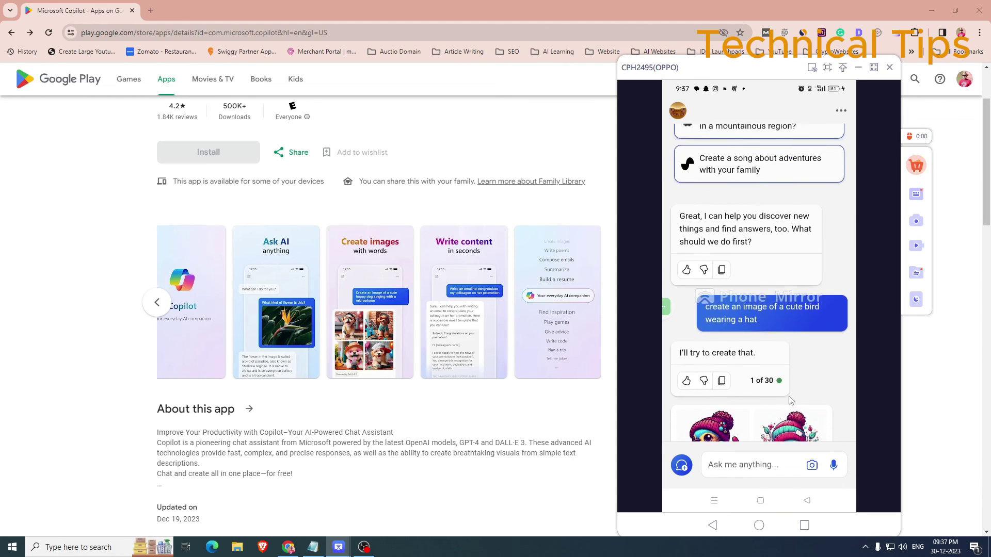
scroll(789, 397, "down", 2)
scroll(790, 400, "down", 1)
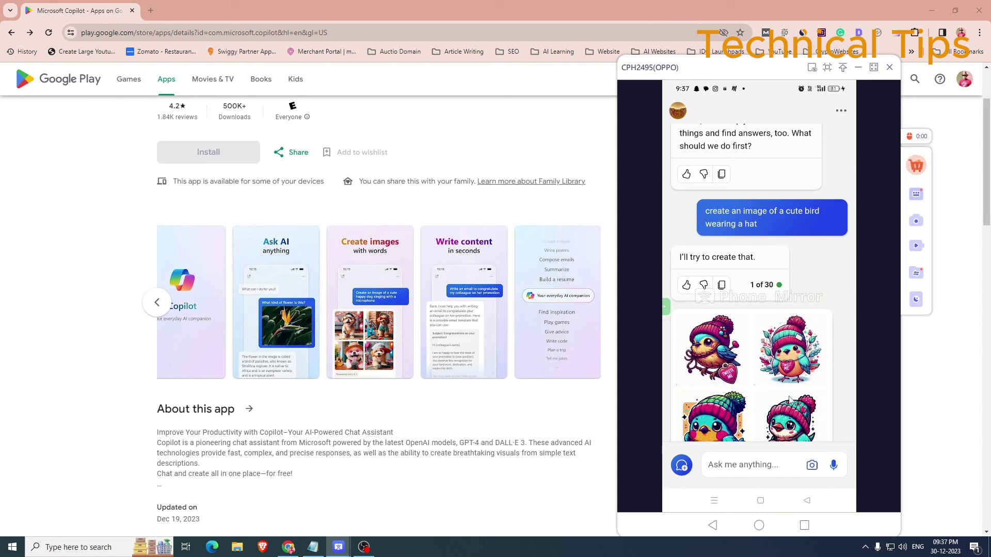